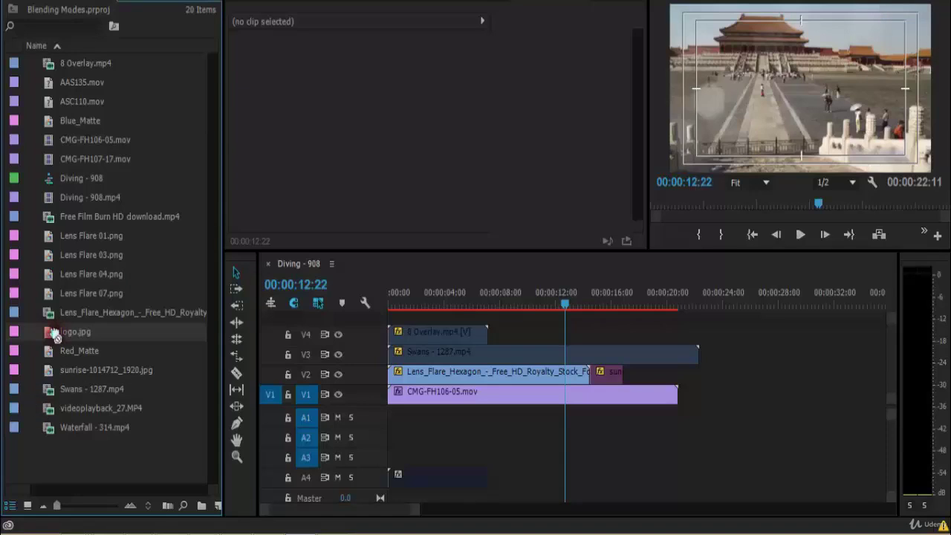
Step: Place logo.jpg on the V4 track above the palace footage and preview it
left_click_drag(56, 336, 512, 340)
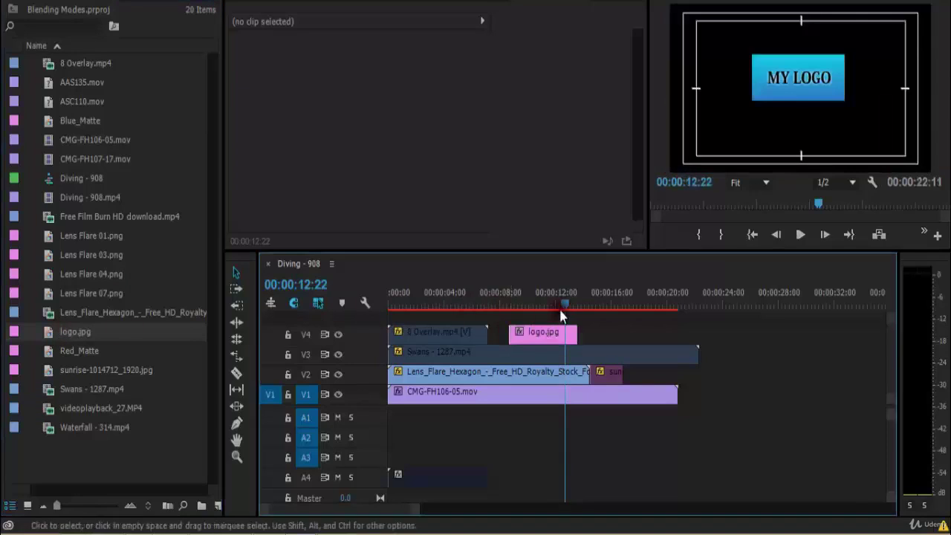
left_click_drag(563, 306, 525, 305)
left_click(798, 104)
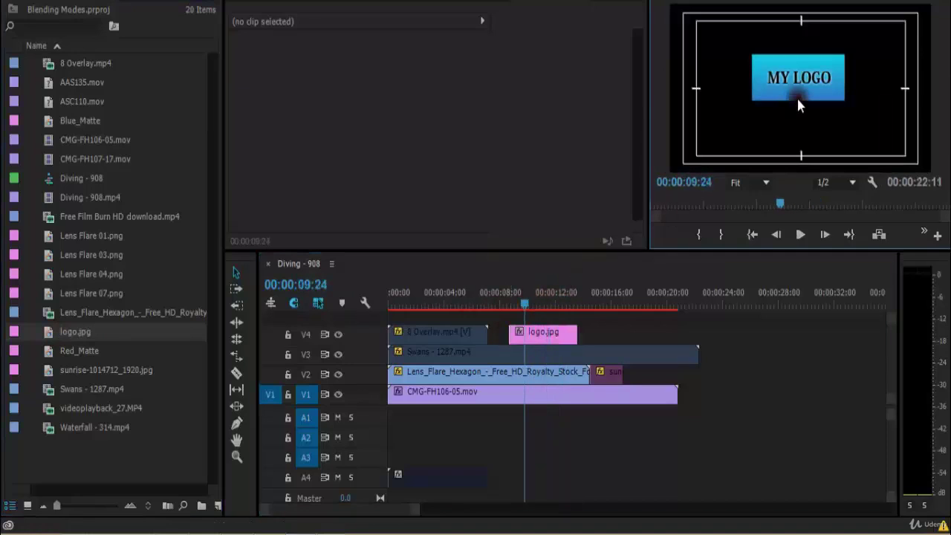
key("space")
key("space")
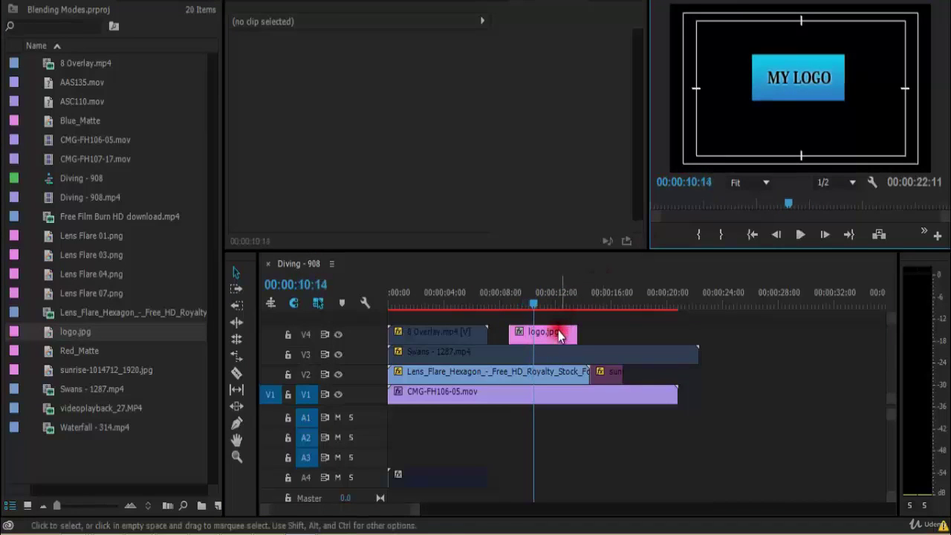
Step: Set the logo.jpg clip's Opacity blend mode to Screen and save the project
left_click(558, 336)
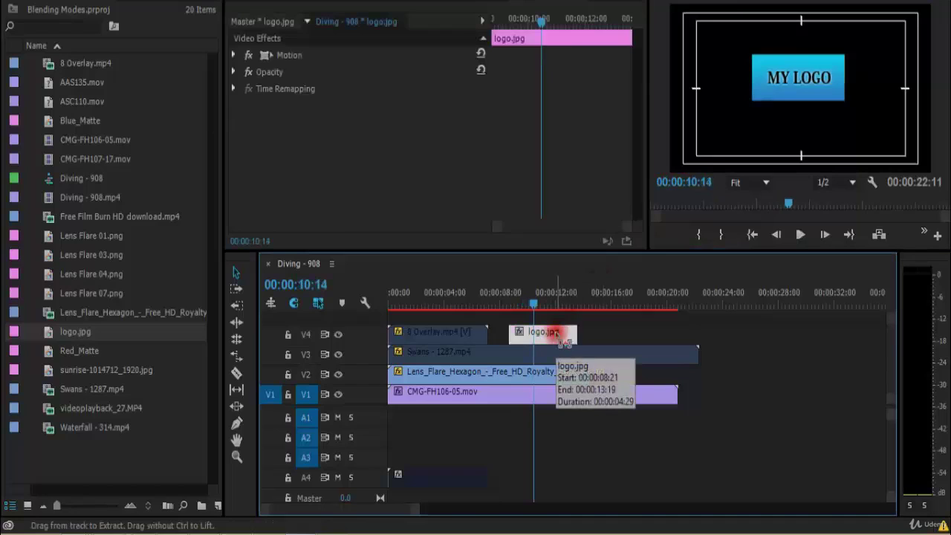
key("ctrl+s")
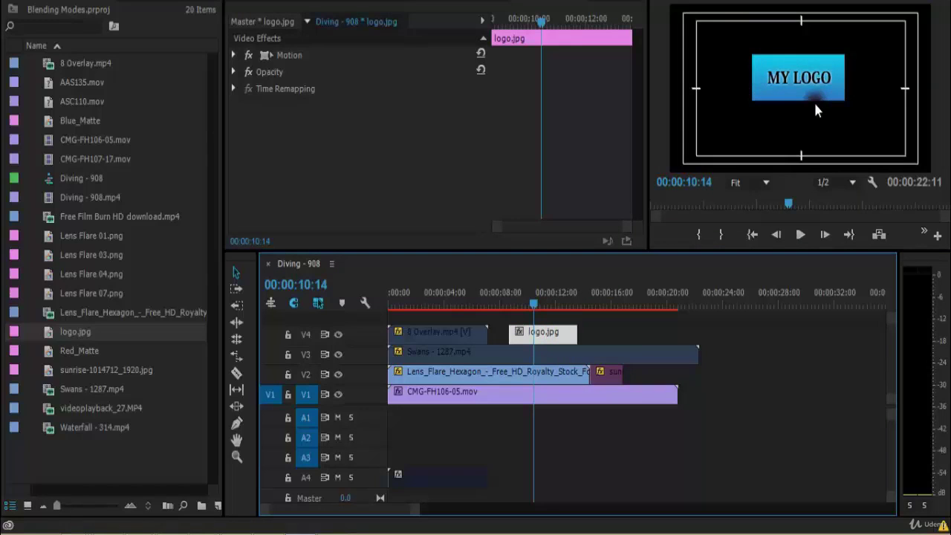
left_click(234, 72)
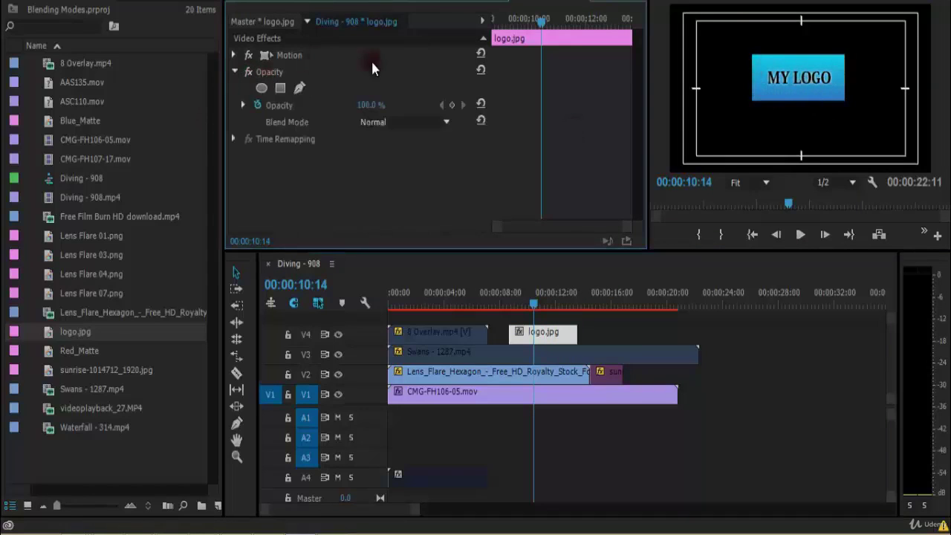
left_click(397, 124)
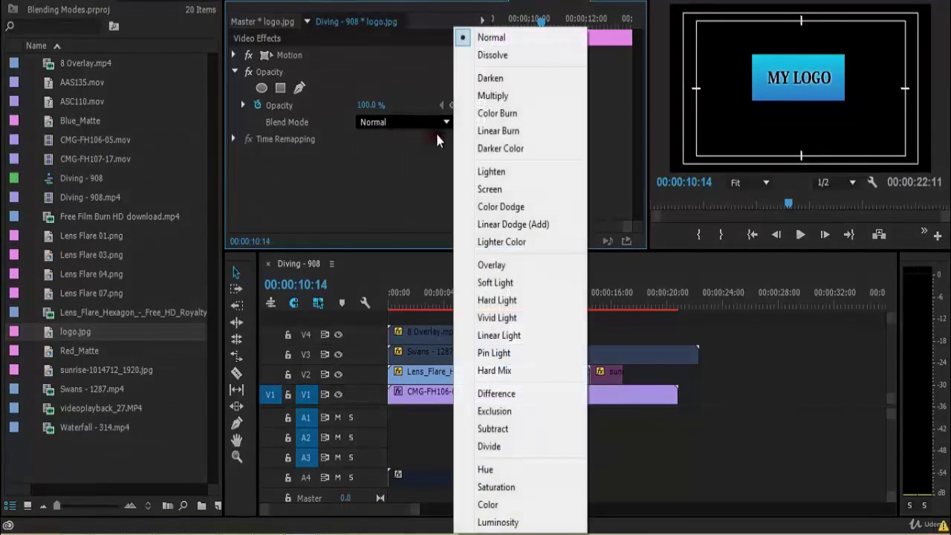
left_click(497, 190)
left_click(533, 300)
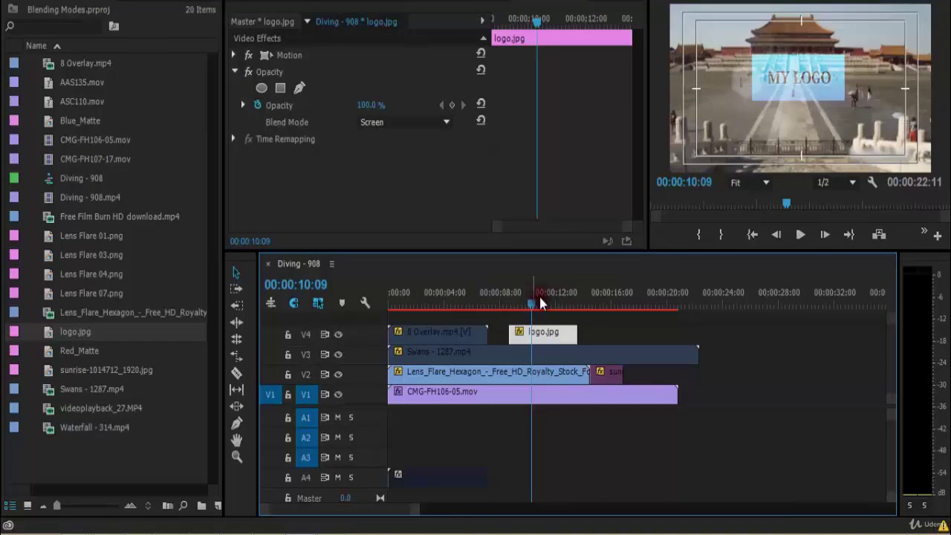
left_click(778, 74)
left_click(781, 123)
Step: Shrink the logo and move it to position 535, 68 in the top-right corner
left_click(235, 56)
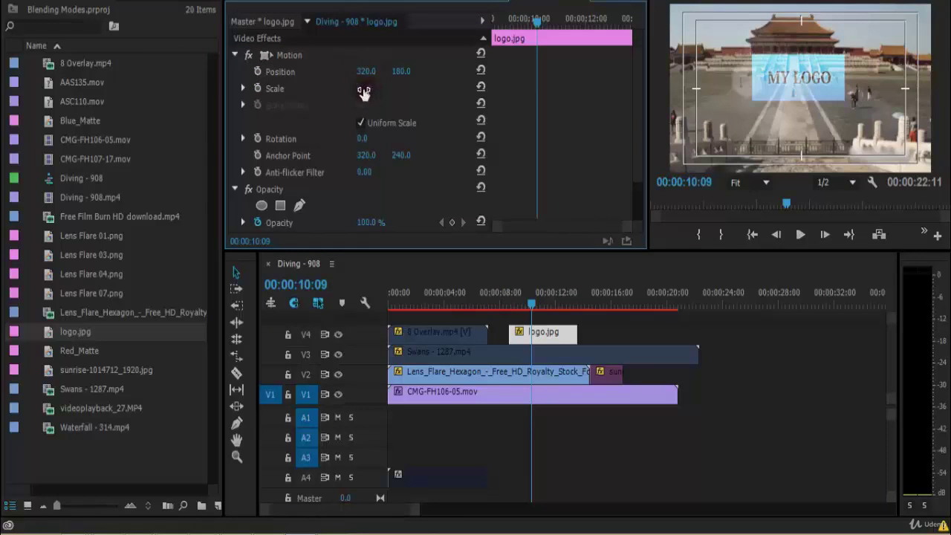
left_click_drag(364, 91, 329, 75)
left_click_drag(397, 72, 525, 73)
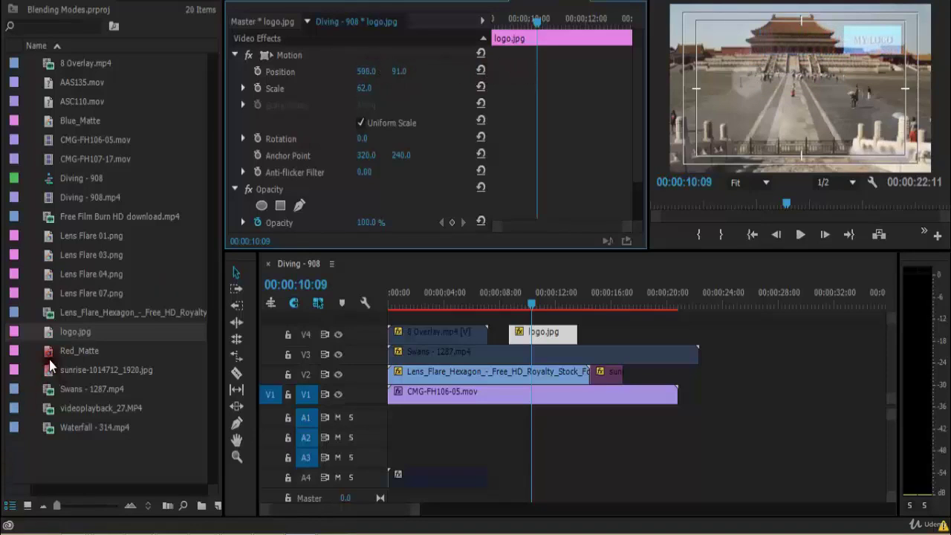
double_click(47, 332)
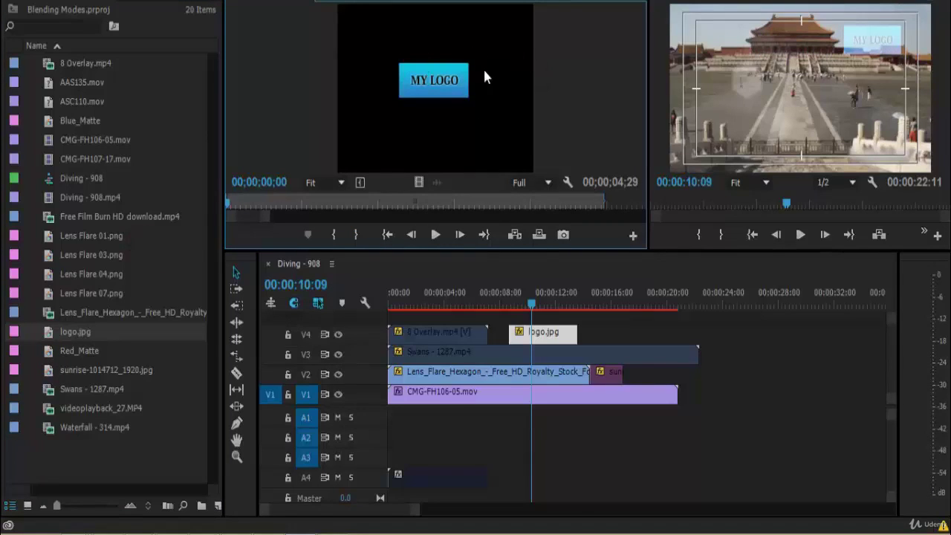
double_click(542, 331)
left_click(451, 1)
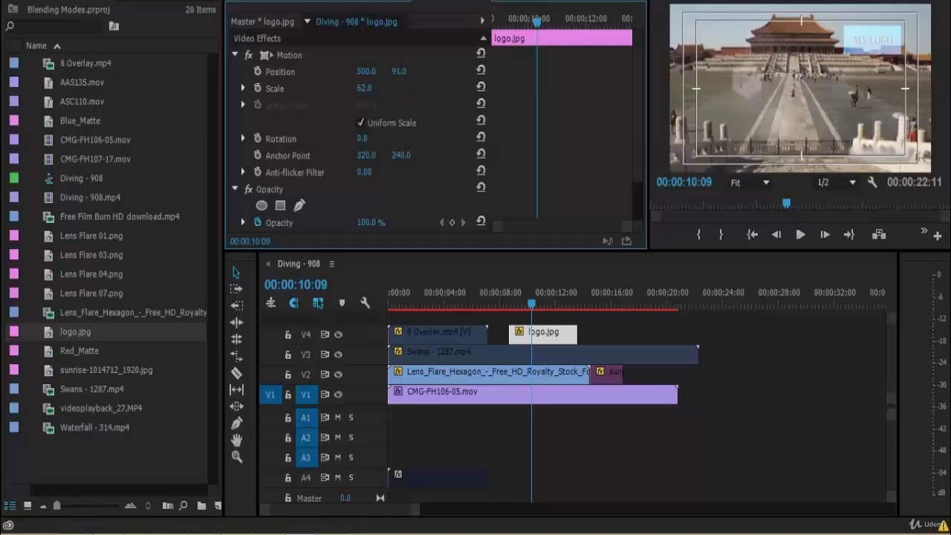
key("ctrl+s")
Step: Reduce the logo's scale further to 56, save, and play the sequence to preview it
left_click_drag(372, 93, 384, 77)
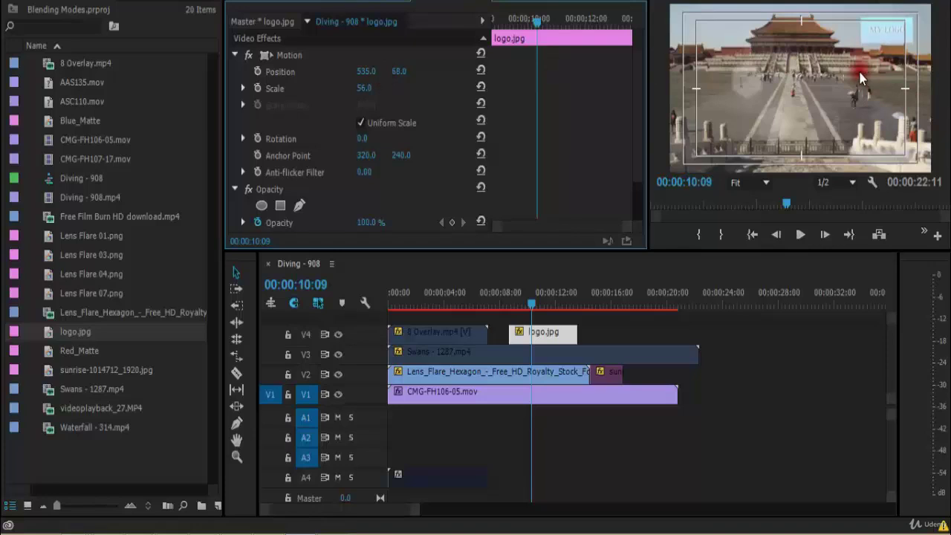
left_click(891, 29)
left_click_drag(559, 296, 539, 298)
left_click(919, 83)
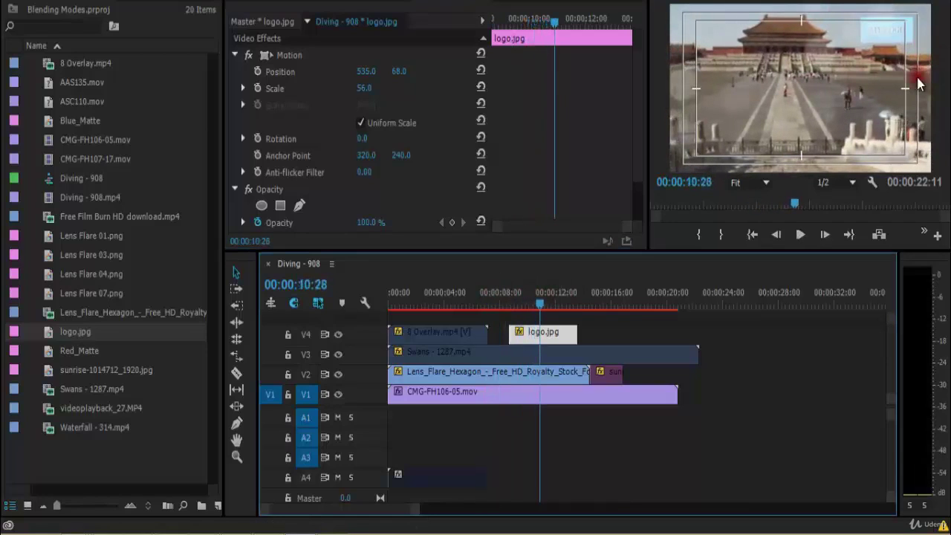
key("ctrl+s")
key("space")
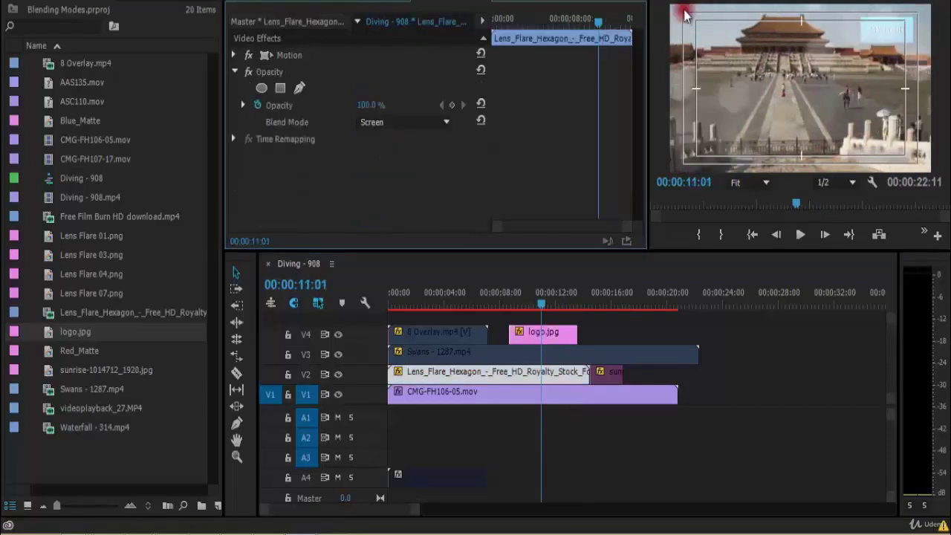
Step: Look up the Color Dodge entry and its description in Excel cells C21 and D21
left_click(416, 122)
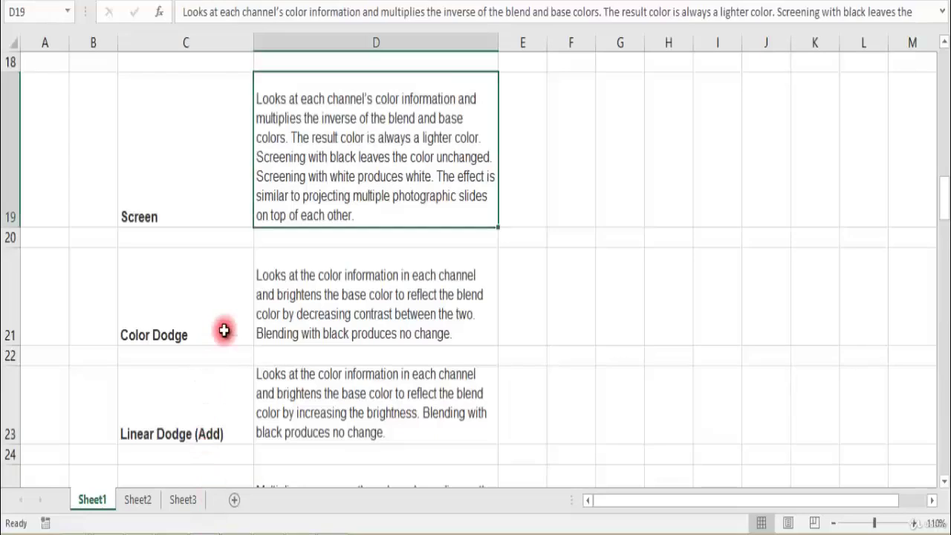
left_click(236, 317)
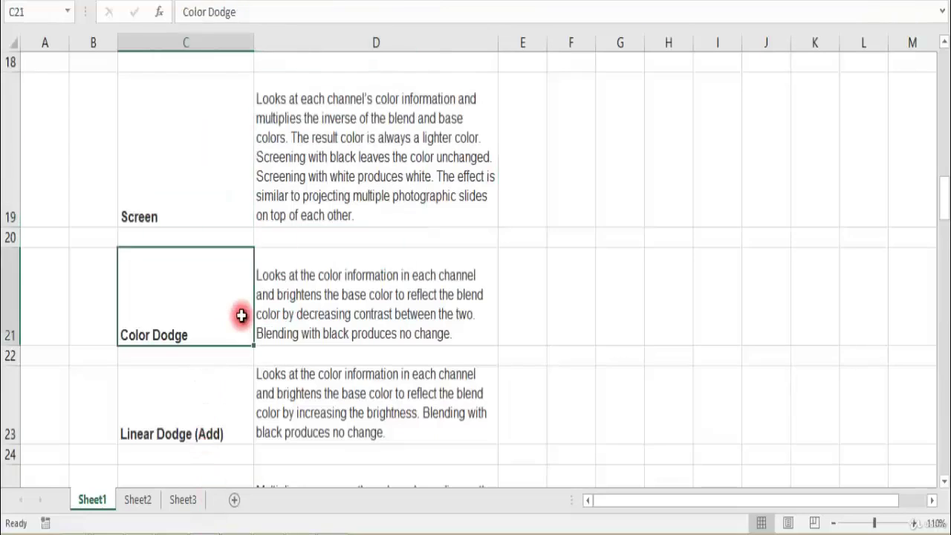
left_click(473, 305)
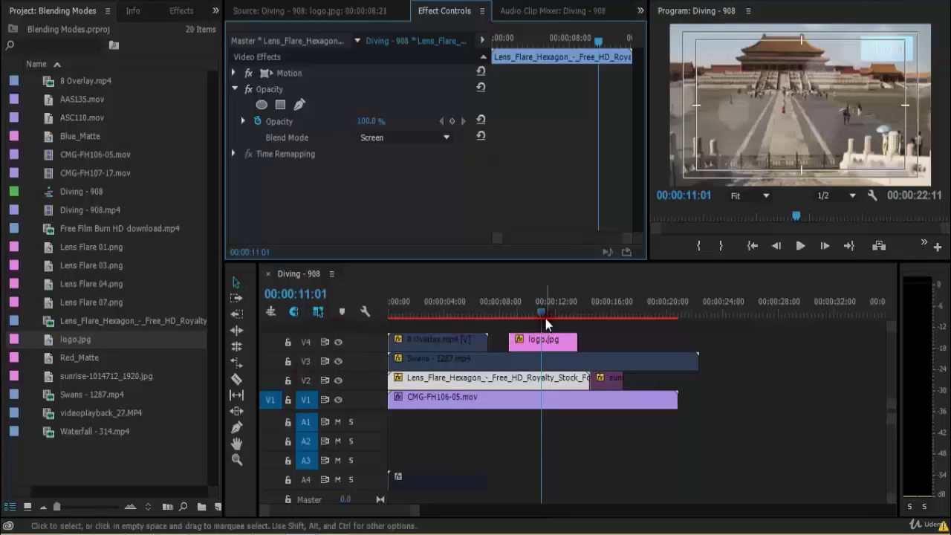
Step: Re-enable the Swans clip on the timeline
left_click_drag(544, 304, 420, 346)
left_click(431, 361)
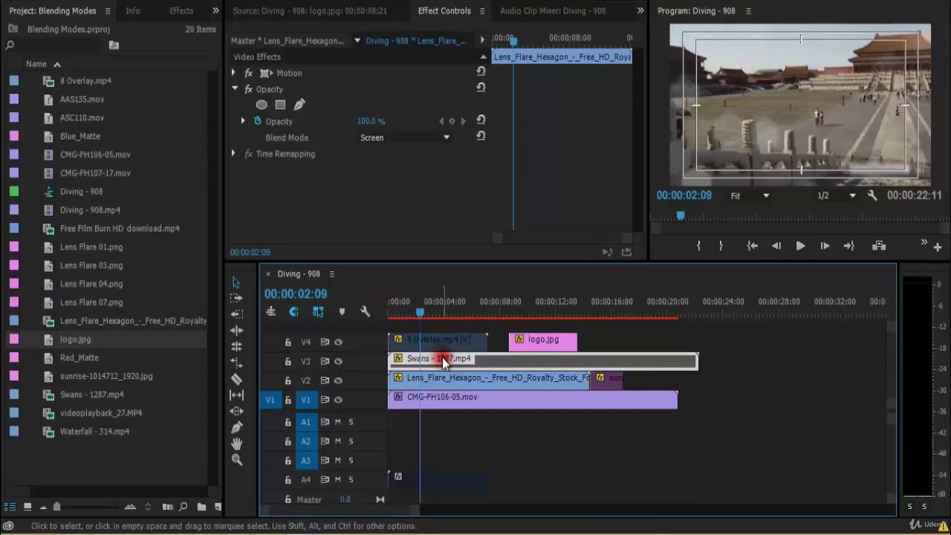
right_click(441, 361)
left_click(507, 187)
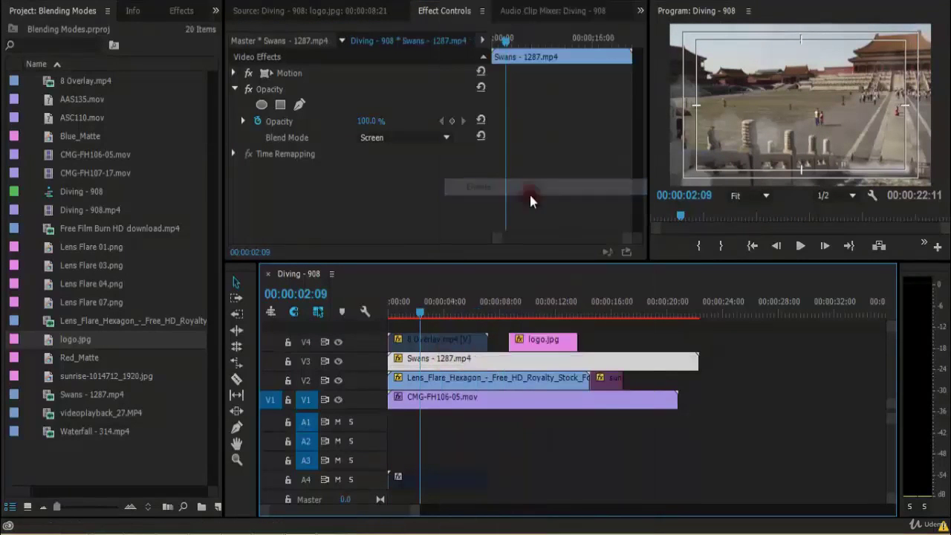
Step: Reset the Swans clip's blend mode to Normal and scale it to fit the frame
left_click(446, 396)
left_click(444, 362)
left_click(413, 133)
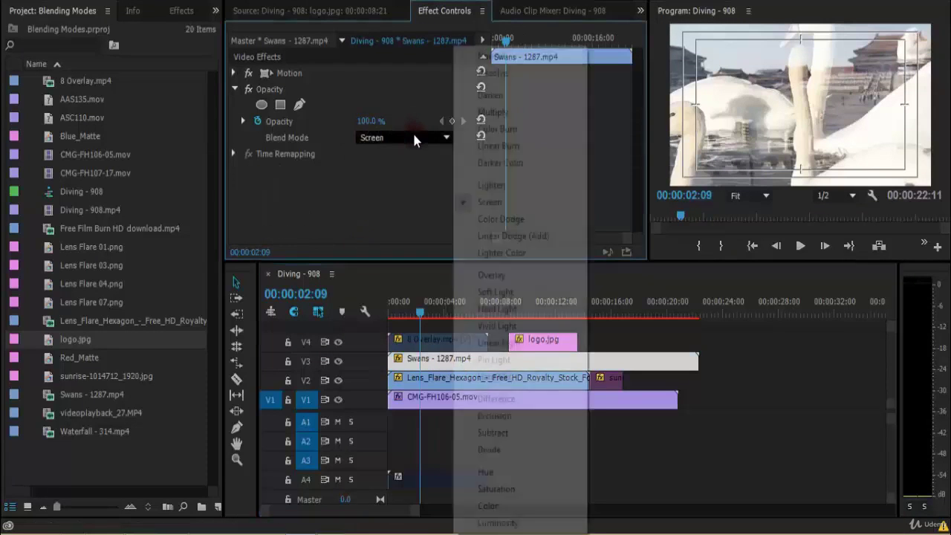
left_click(484, 61)
right_click(463, 357)
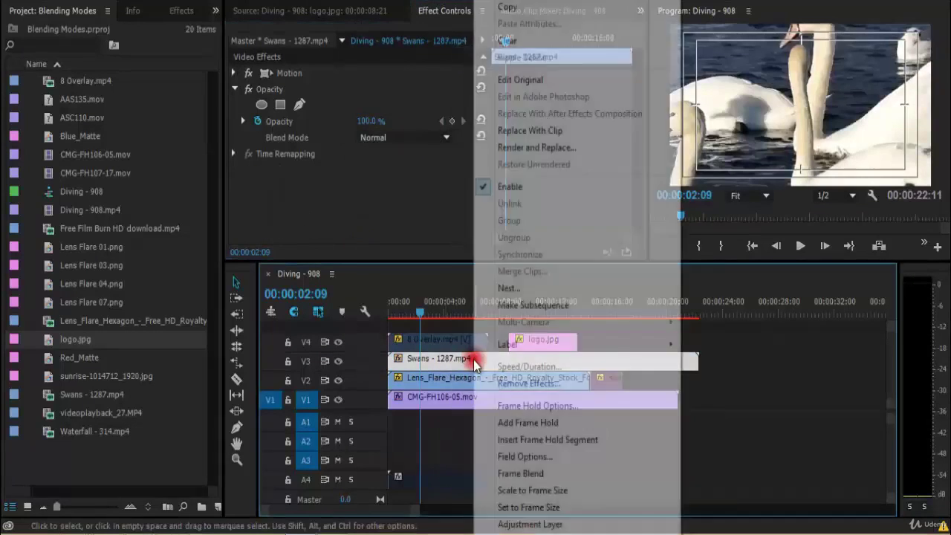
left_click(552, 507)
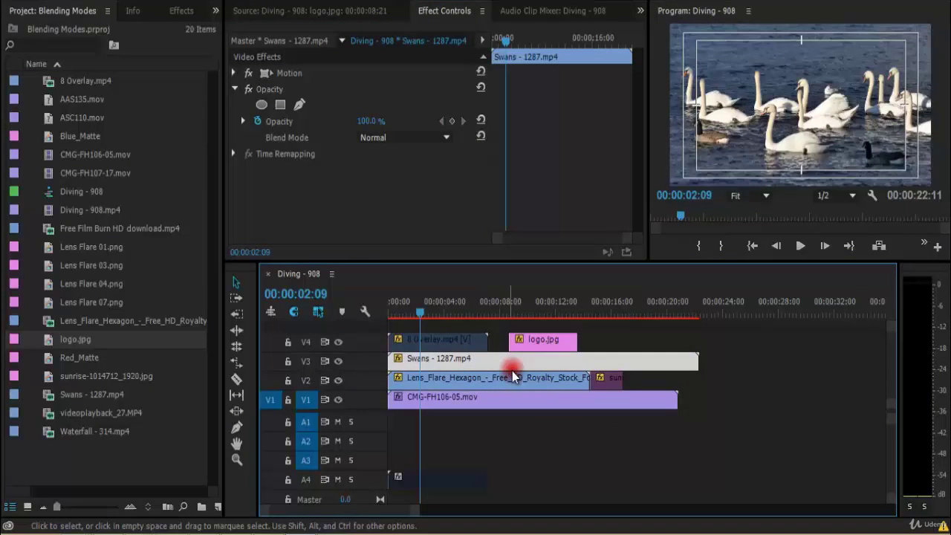
Step: Delete the Lens Flare clip from V2, replay the sequence and save
left_click(467, 382)
right_click(467, 382)
left_click(437, 386)
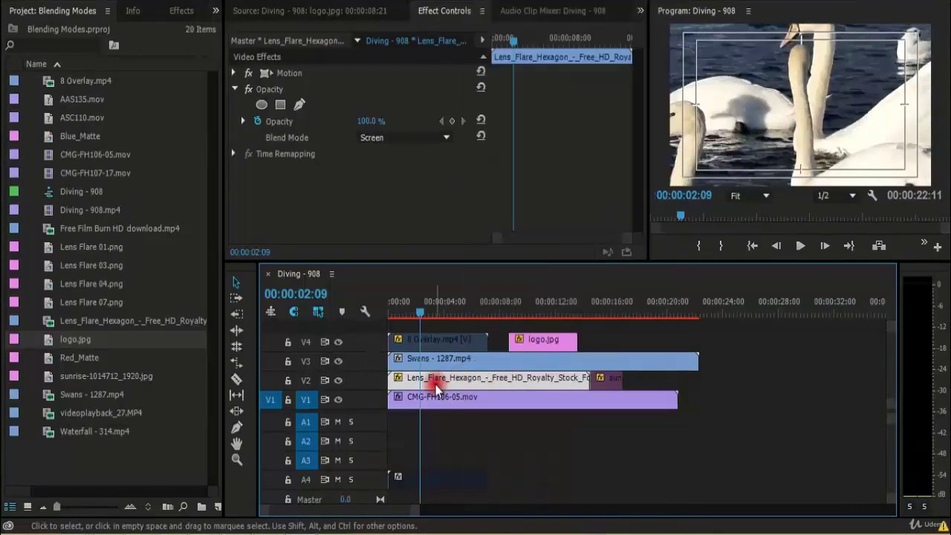
key("Delete")
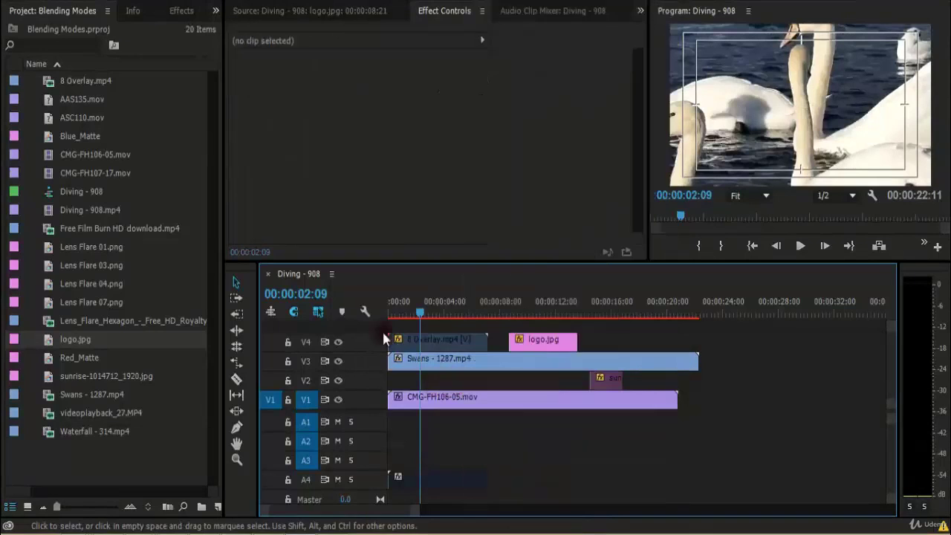
left_click_drag(419, 310, 374, 313)
key("space")
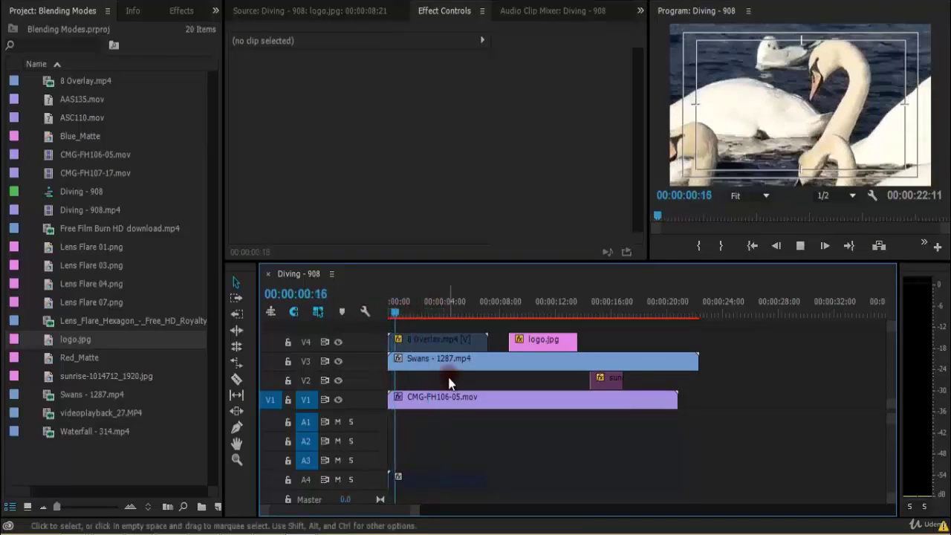
key("space")
key("ctrl+s")
Step: Set the Swans clip's blend mode to Color Dodge and play it back
left_click(433, 364)
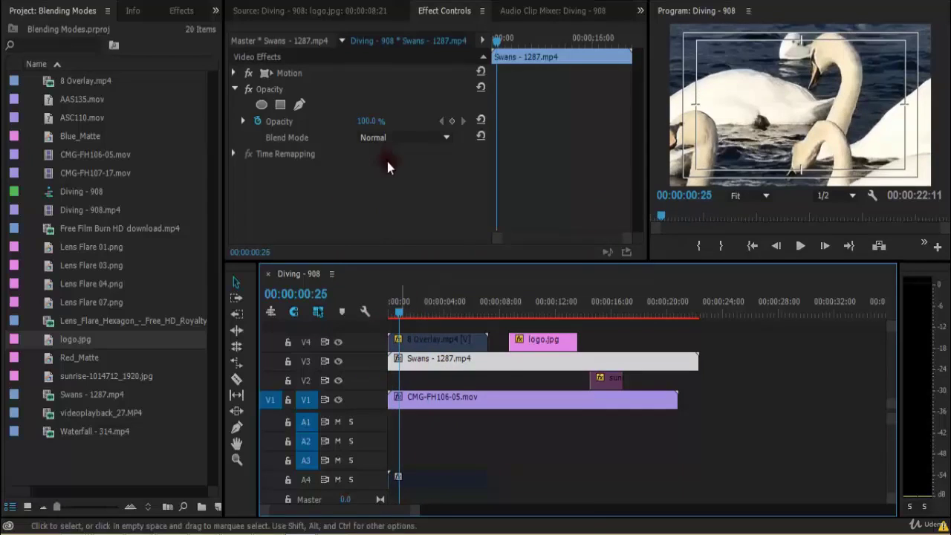
left_click(397, 137)
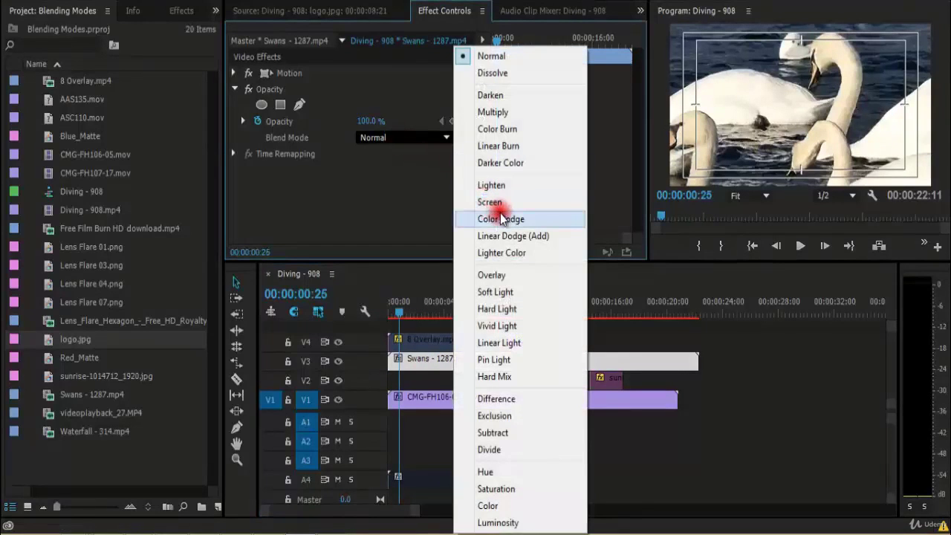
left_click(500, 217)
key("space")
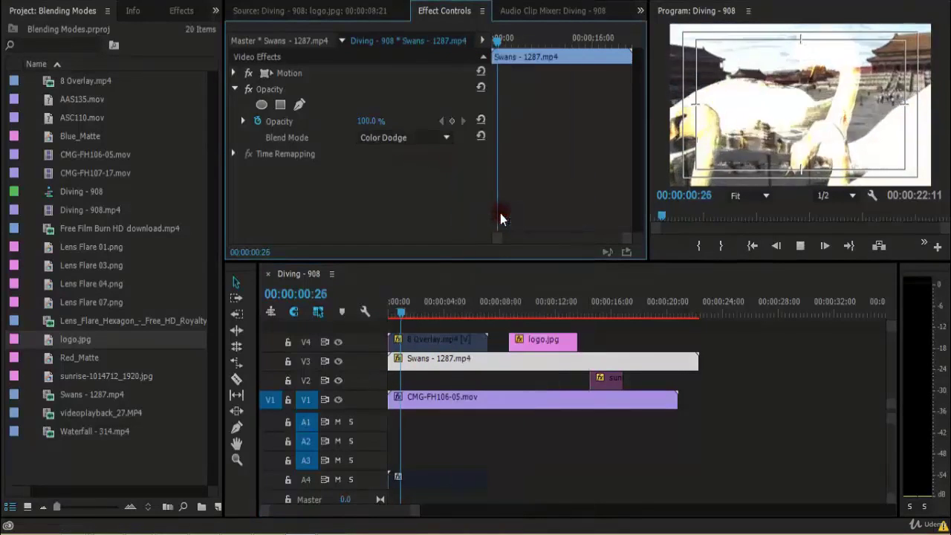
Step: Scrub and replay the first seconds of the sequence to review the Color Dodge blend
left_click(393, 314)
left_click_drag(394, 314, 427, 311)
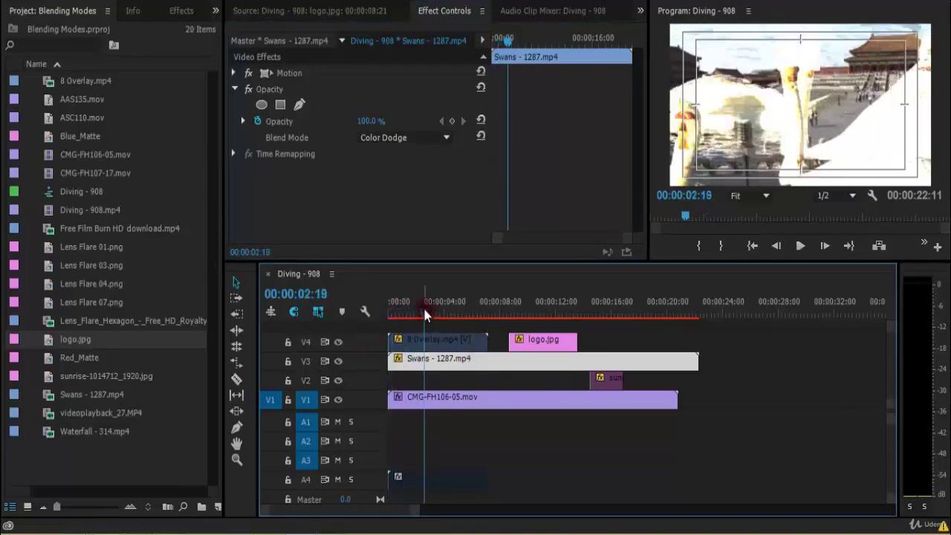
left_click(394, 305)
key("space")
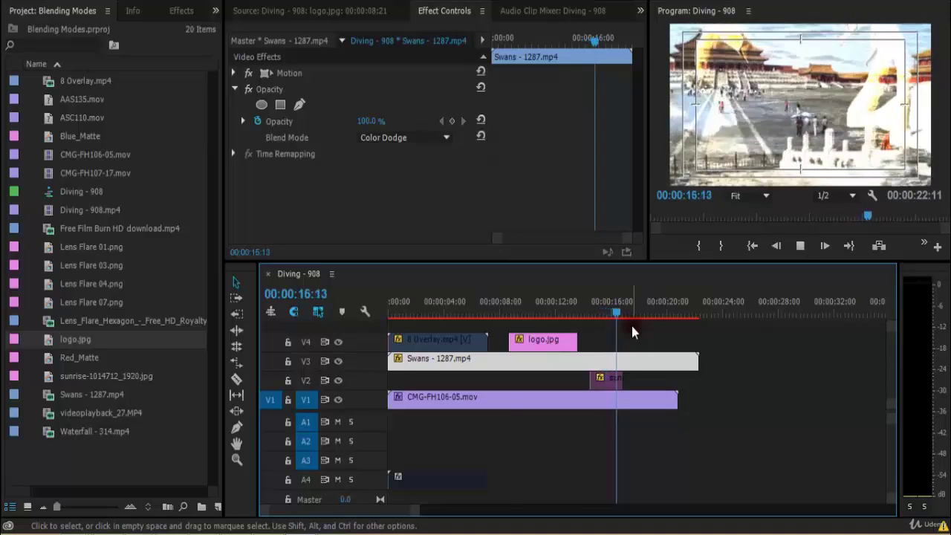
key("space")
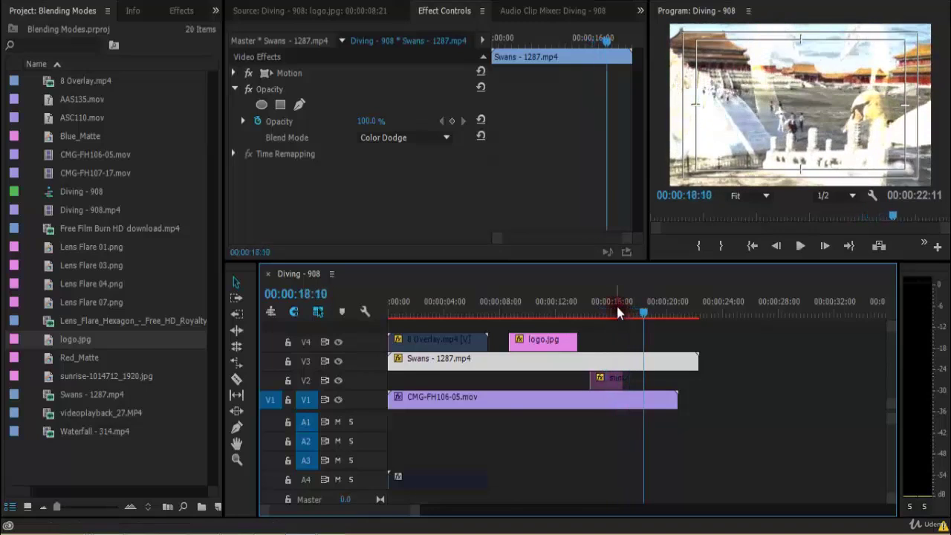
left_click(679, 144)
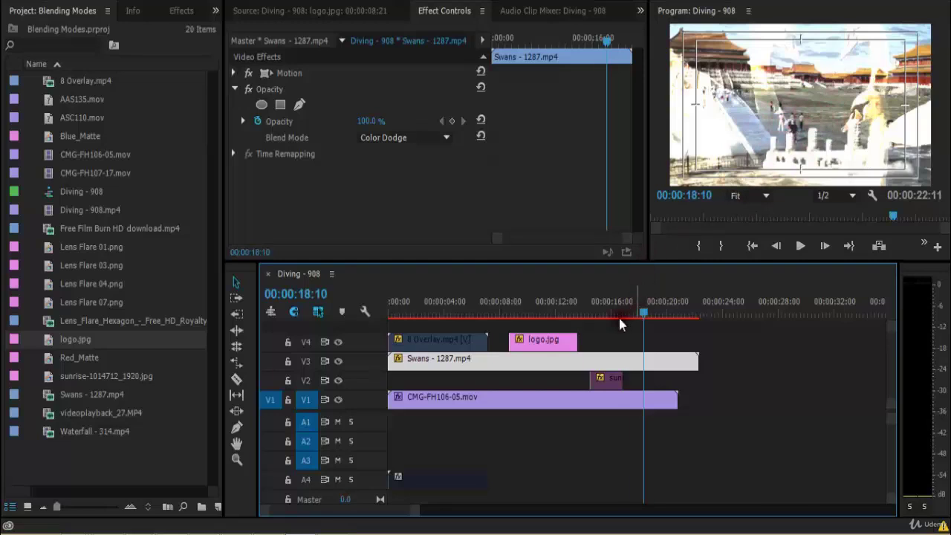
left_click_drag(620, 313, 606, 314)
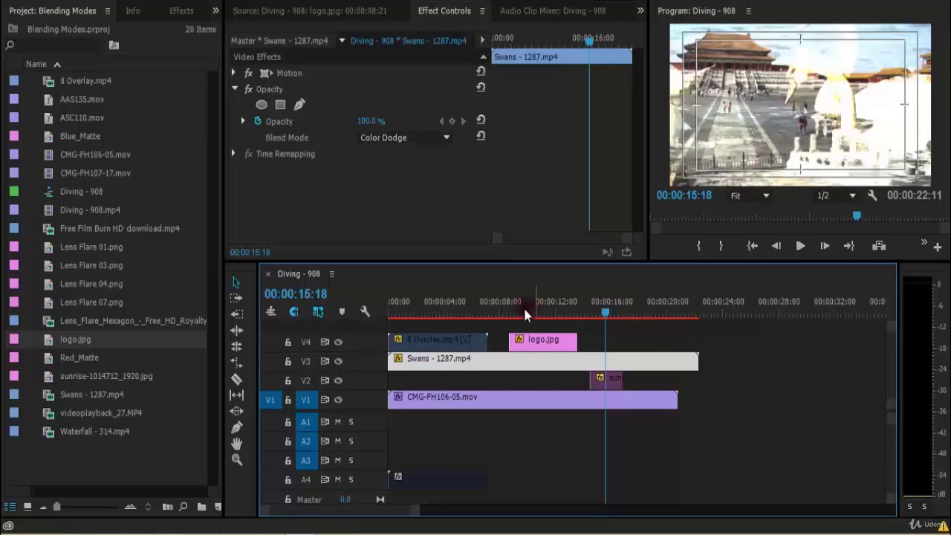
left_click_drag(524, 313, 405, 313)
key("space")
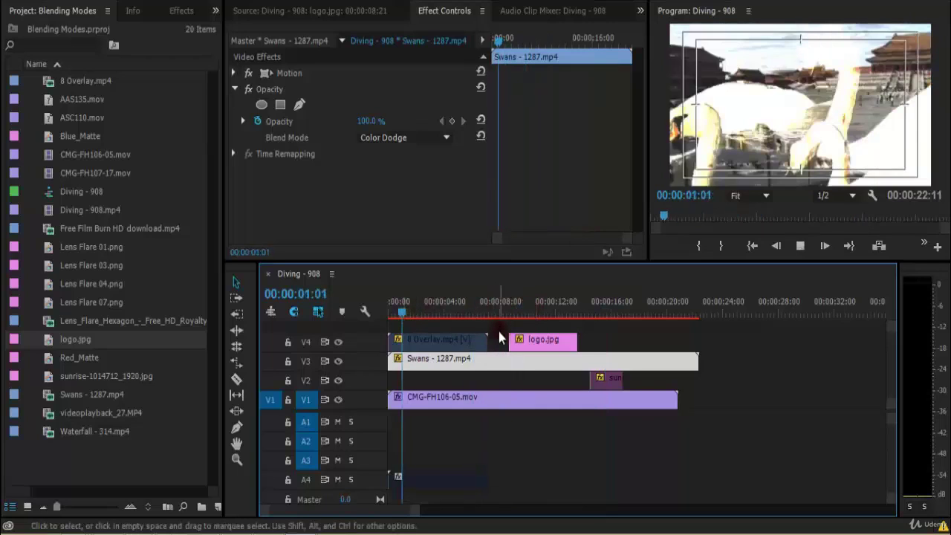
key("space")
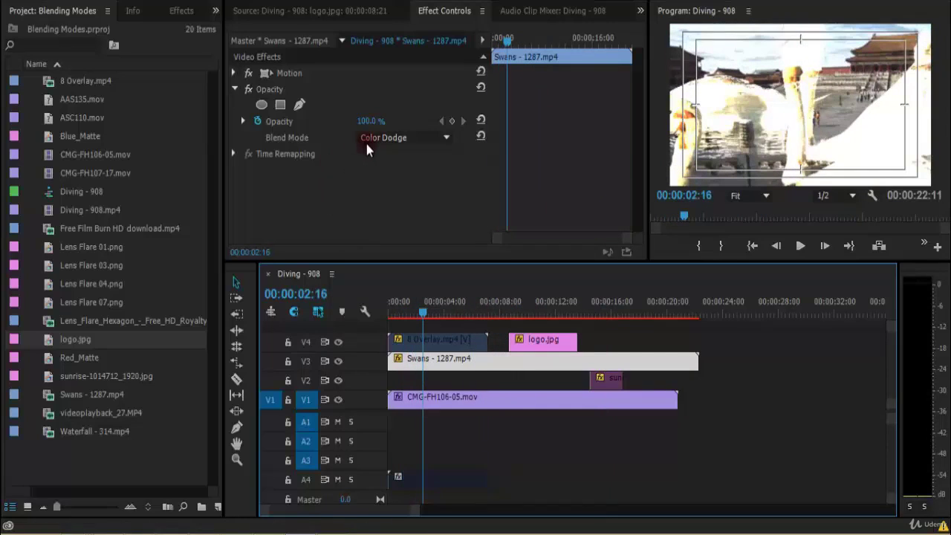
left_click(414, 139)
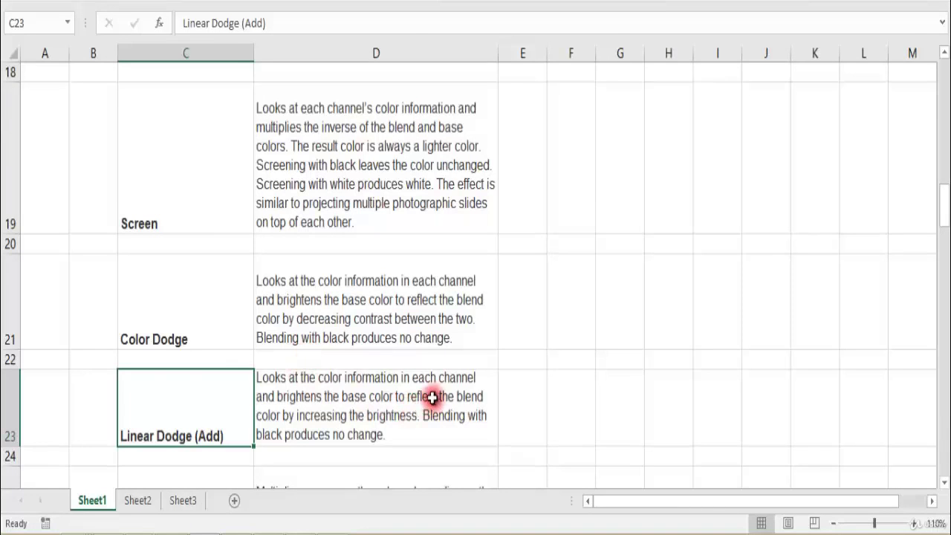
left_click(432, 397)
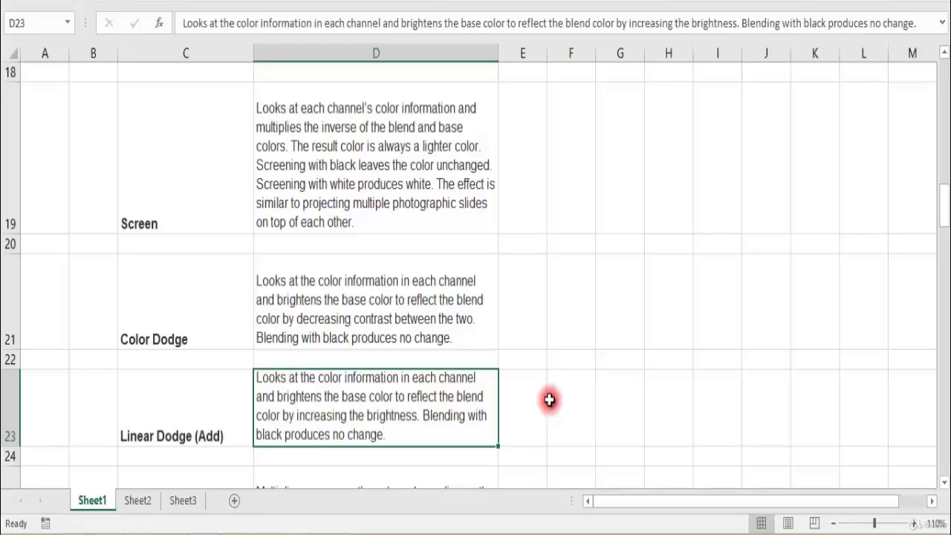
left_click(208, 323)
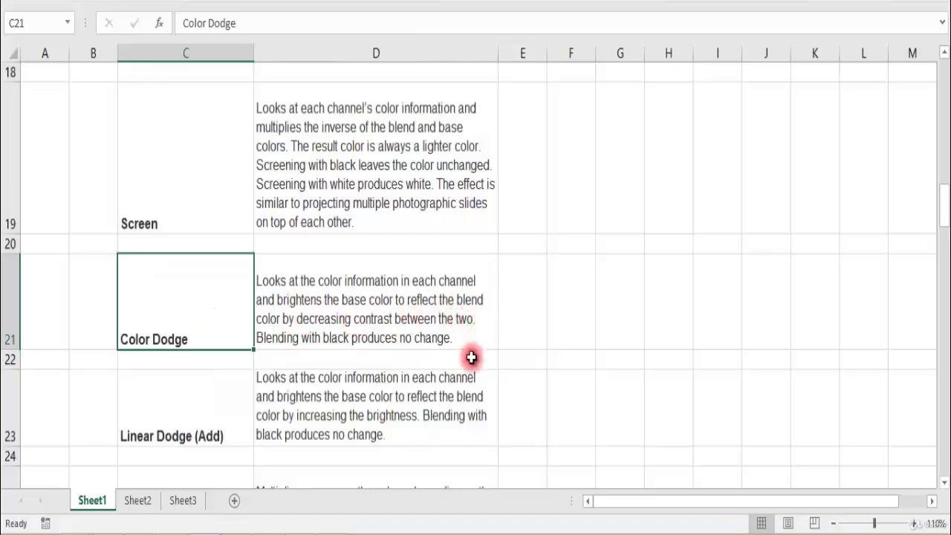
left_click(461, 419)
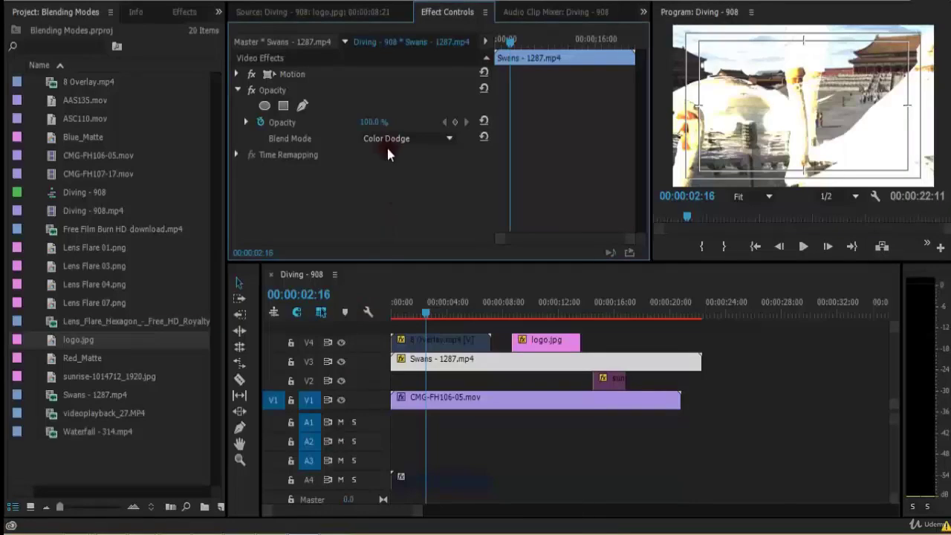
left_click(393, 140)
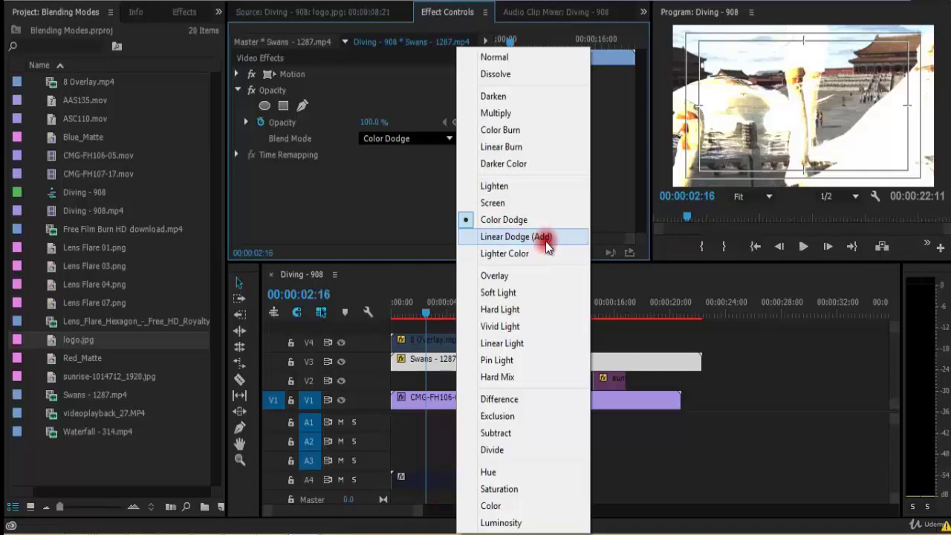
Step: Switch the Swans clip to Linear Dodge (Add) and scrub and play to preview it
left_click(547, 241)
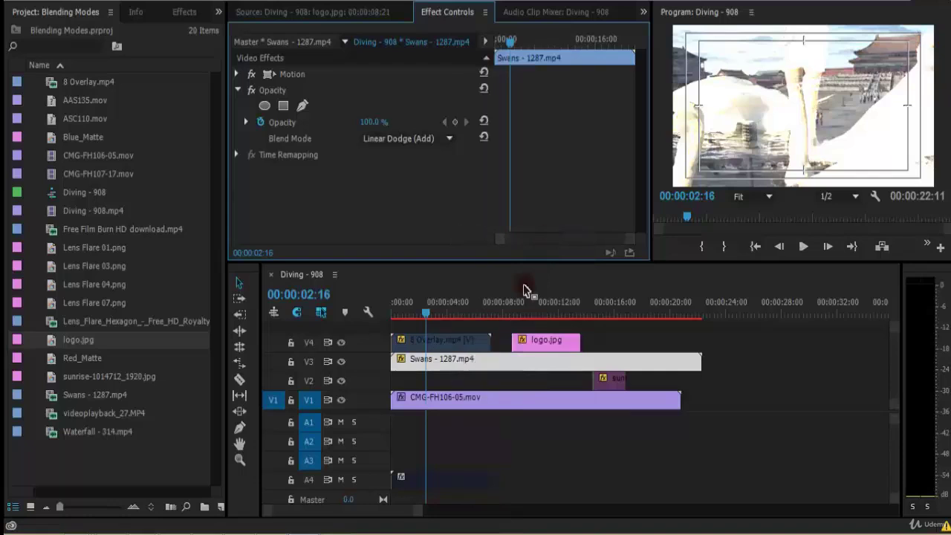
left_click_drag(428, 309, 509, 312)
key("space")
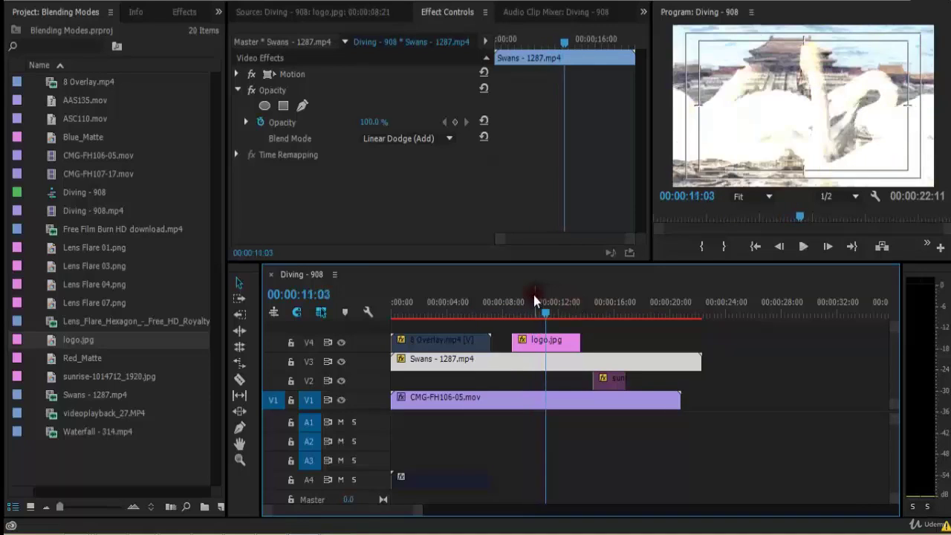
key("space")
Step: Save and replay from the start, leaving the blend mode on Linear Dodge (Add)
key("Home")
key("ctrl+s")
key("space")
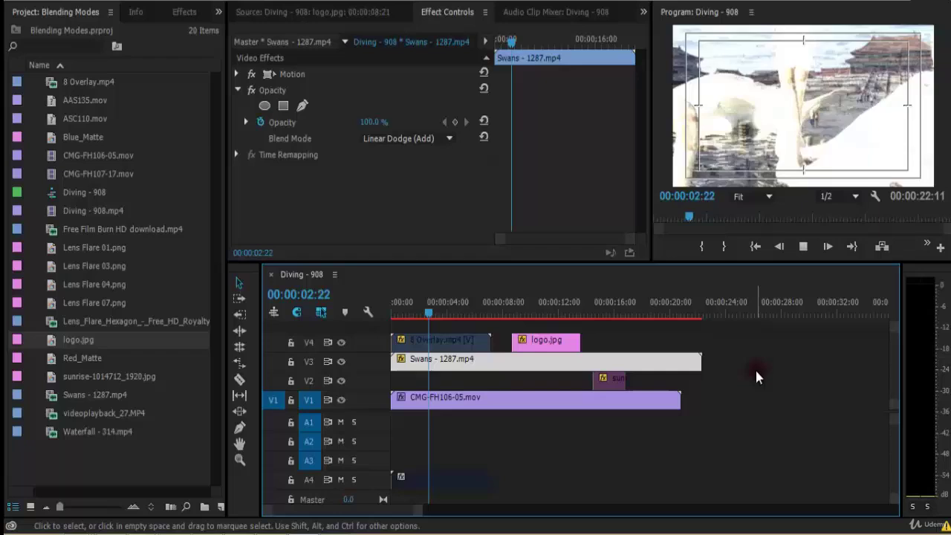
left_click(383, 136)
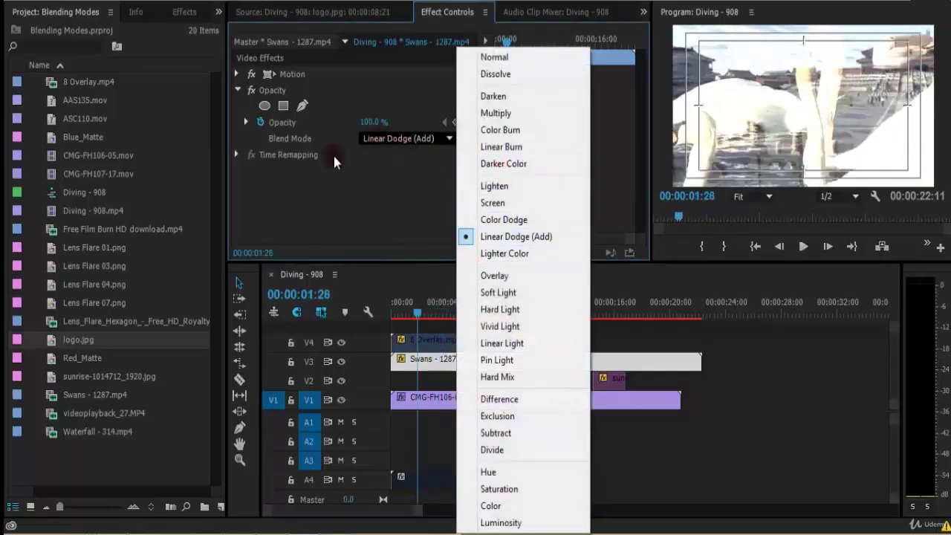
left_click(478, 215)
left_click(379, 214)
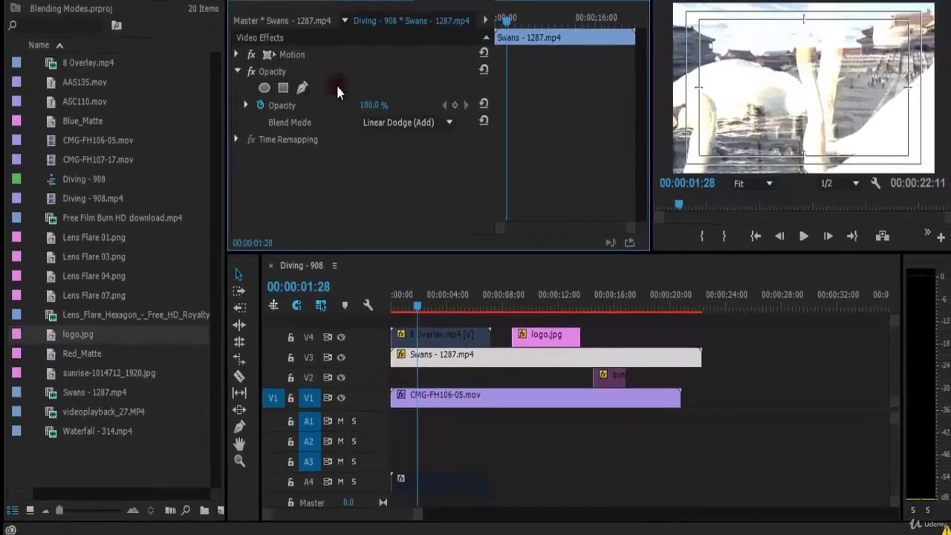
Step: Set the Swans clip's blend mode to Lighter Color and play the result
left_click(392, 122)
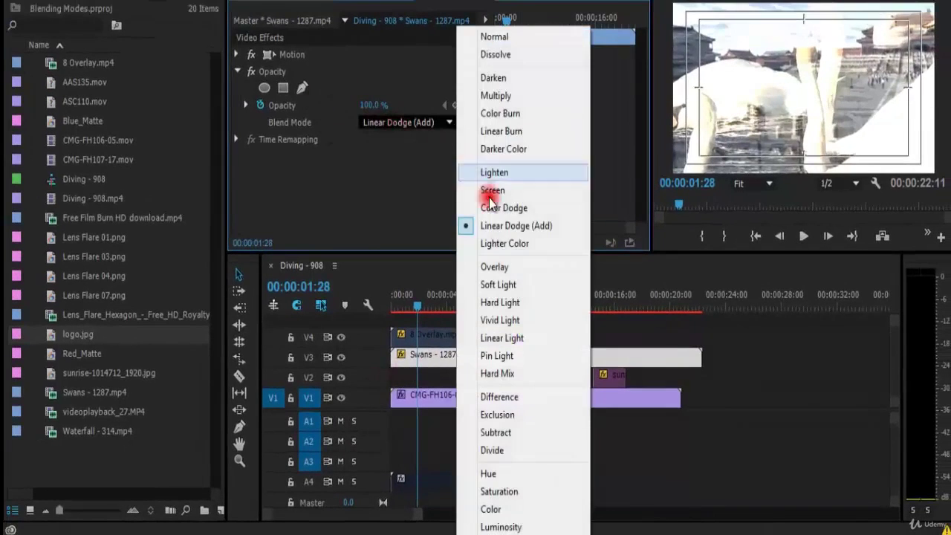
left_click(499, 243)
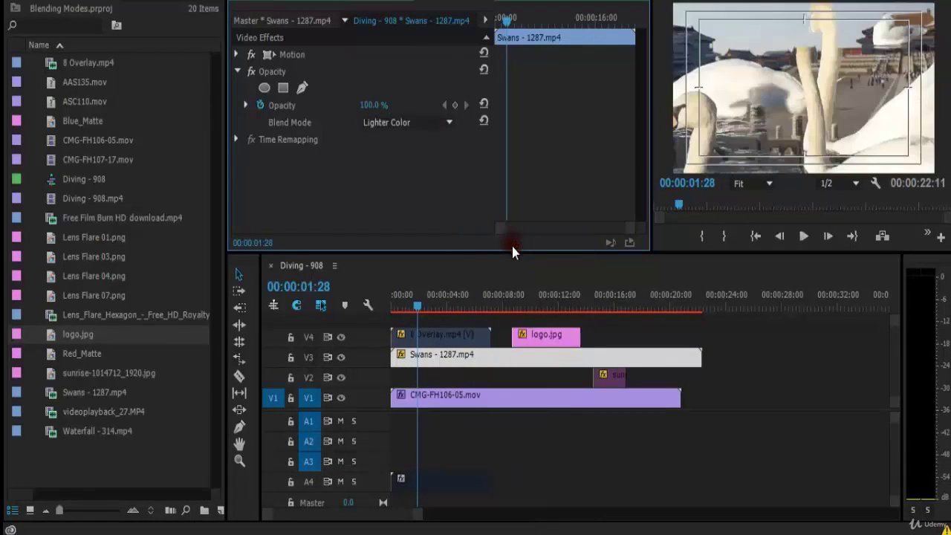
key("space")
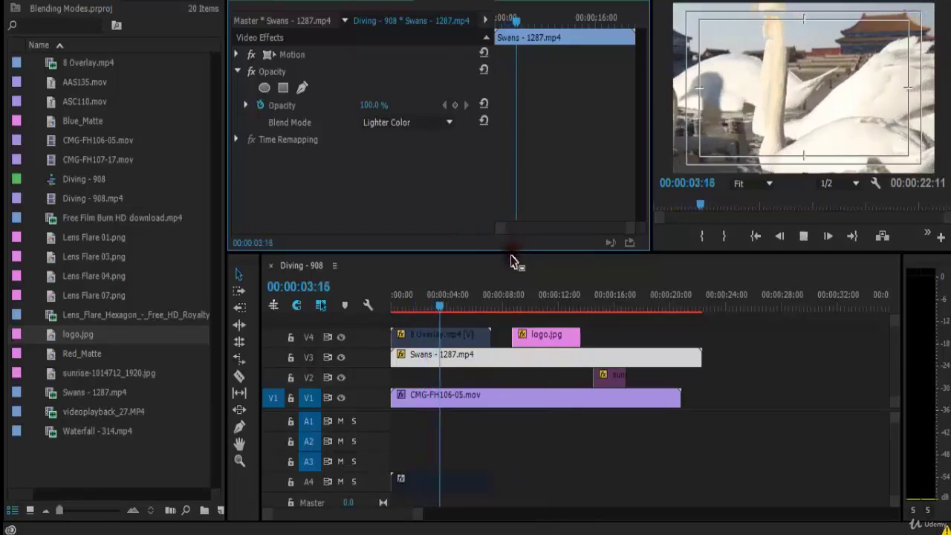
left_click(466, 309)
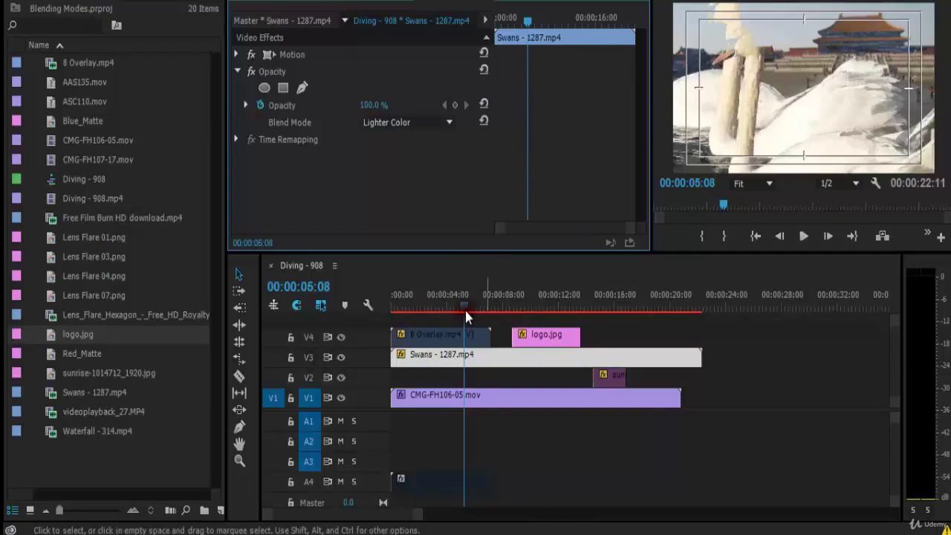
left_click_drag(465, 309, 410, 309)
key("space")
Step: Deselect the Swans clip and replay the sequence for a clean Lighter Color preview
left_click(476, 358)
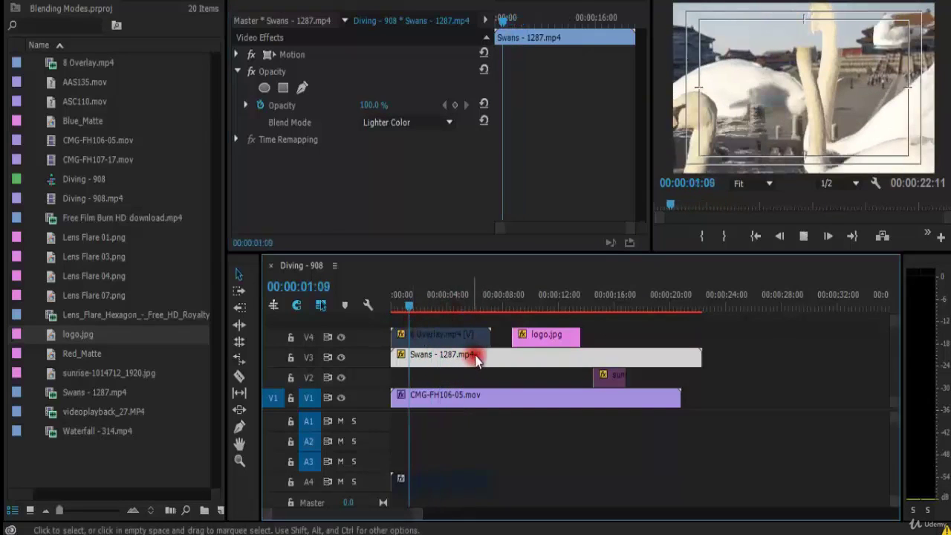
left_click(511, 382)
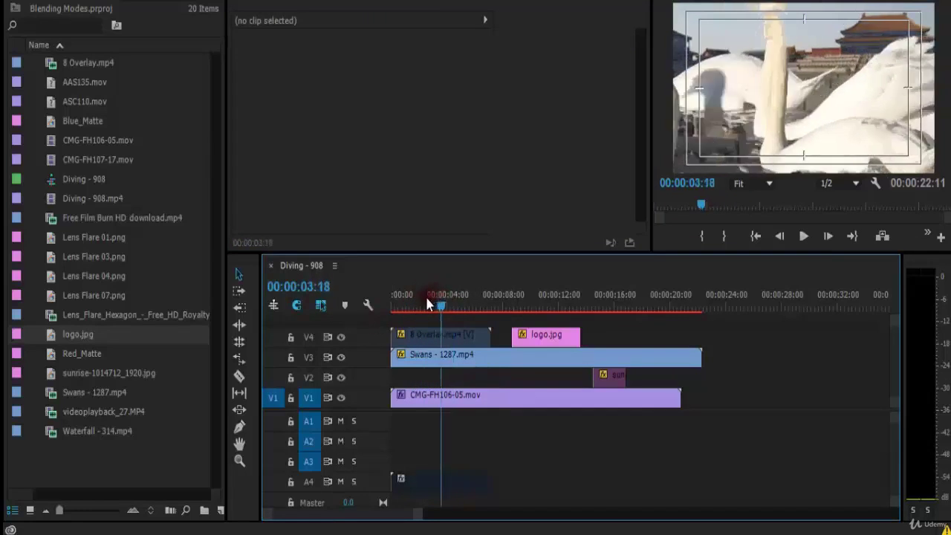
left_click_drag(428, 305, 411, 304)
key("space")
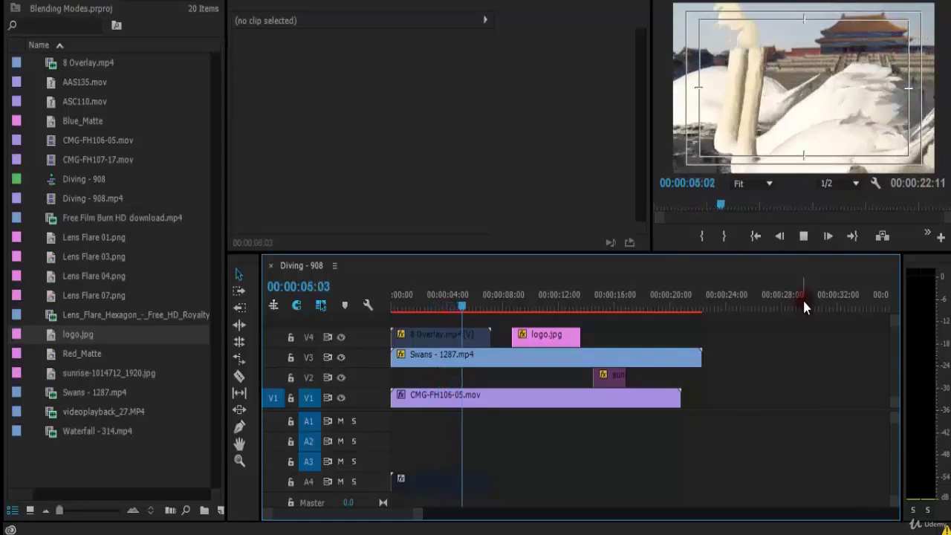
key("space")
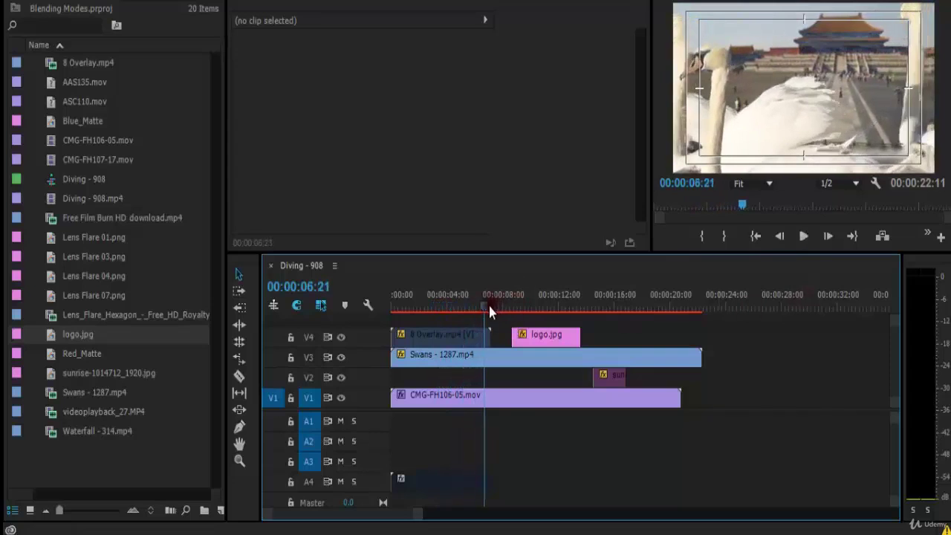
left_click_drag(490, 304, 463, 336)
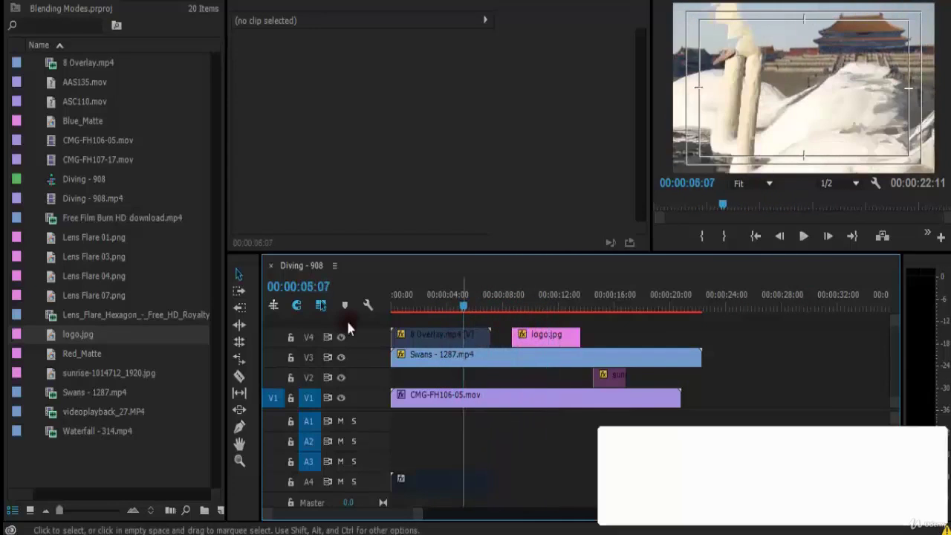
left_click_drag(473, 297, 442, 313)
key("space")
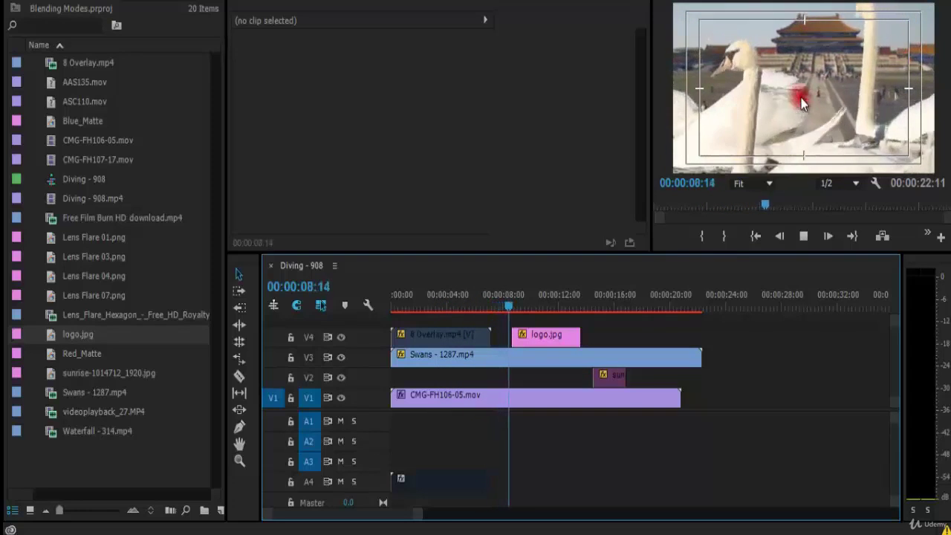
Step: Reopen the Swans clip's blend mode list and close it, keeping Lighter Color
left_click(554, 298)
left_click(452, 356)
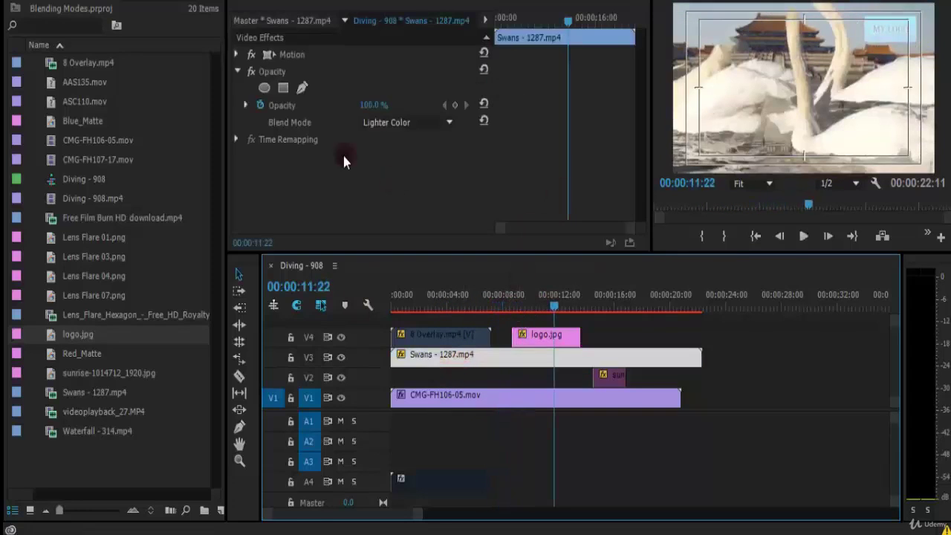
left_click(425, 125)
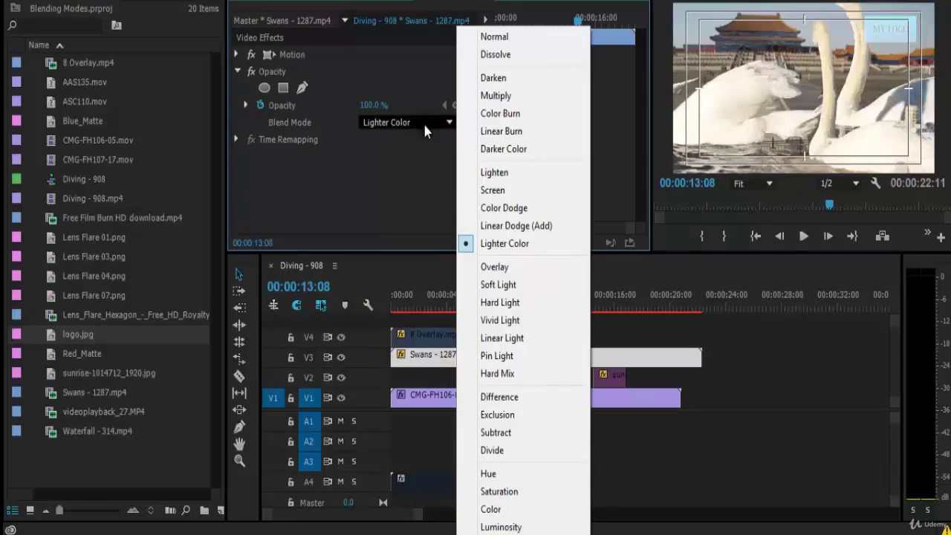
left_click(417, 157)
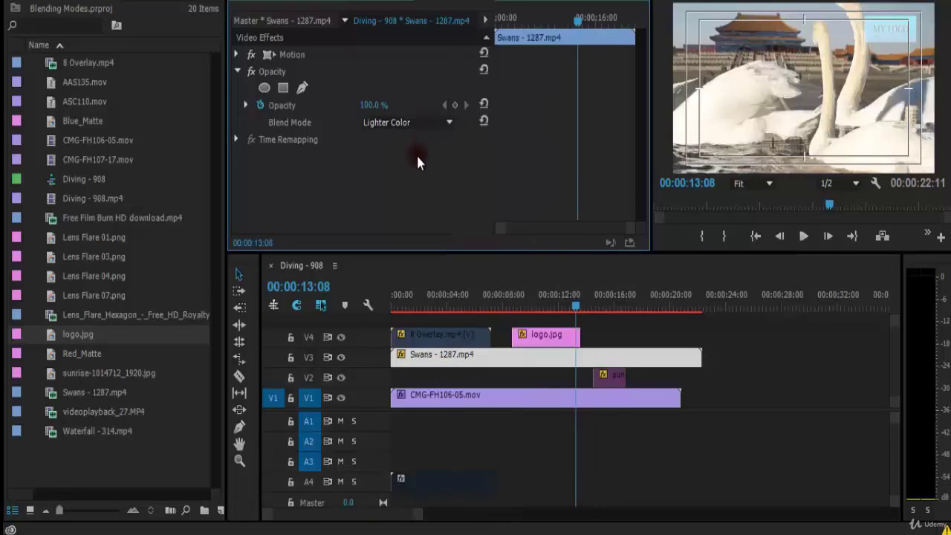